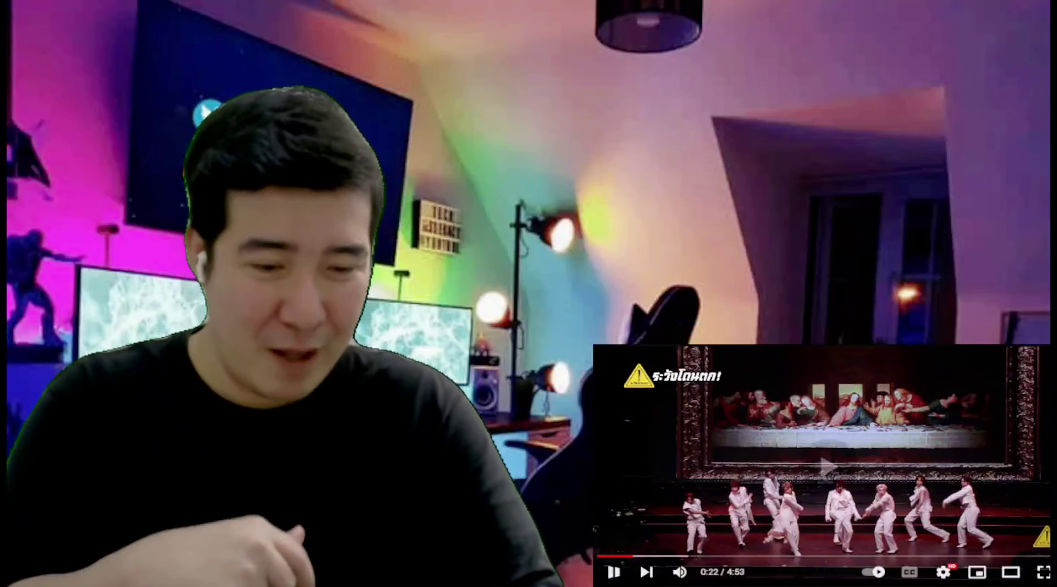
pyautogui.press('space')
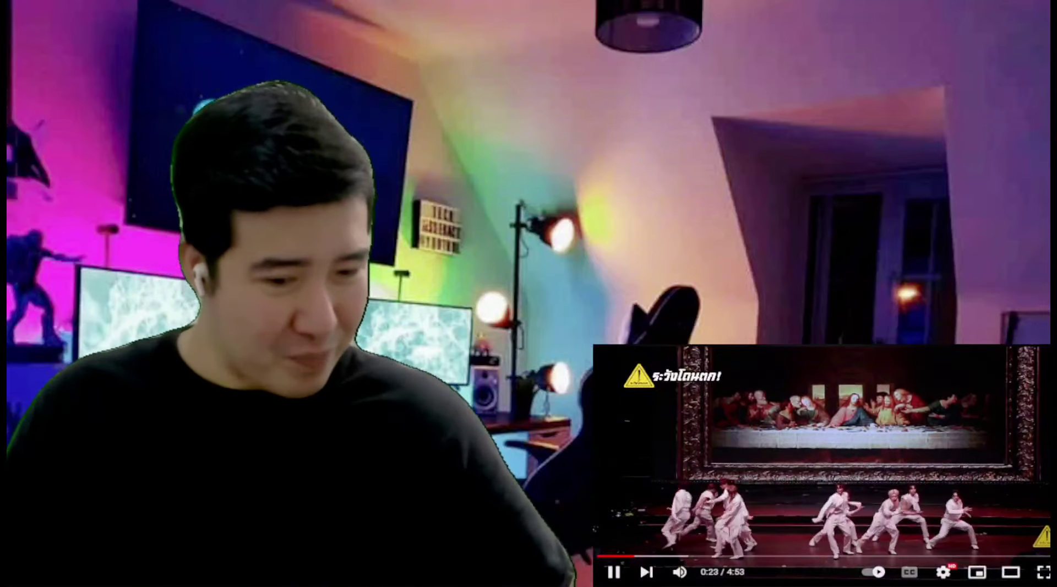